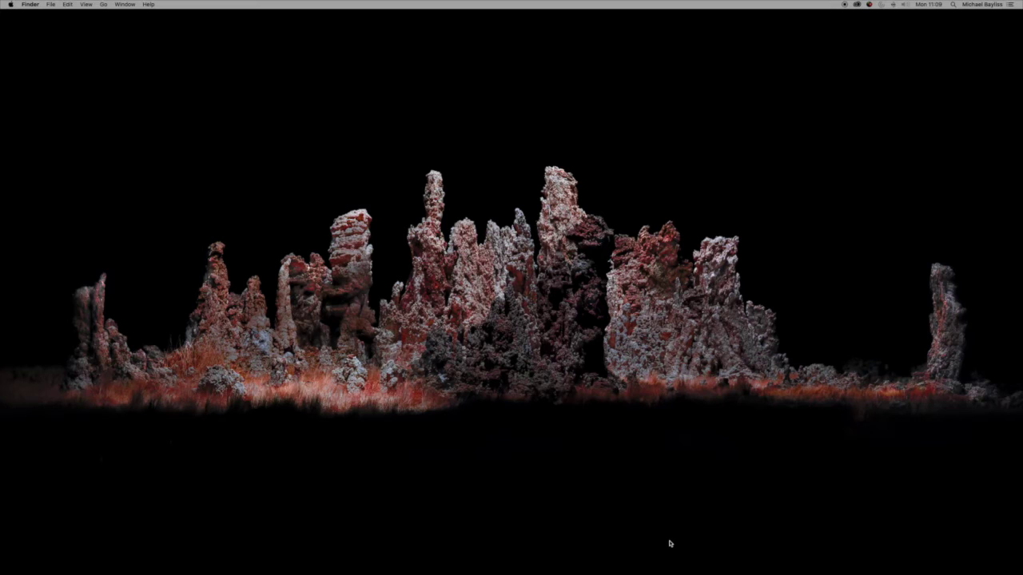
Launch OBS Studio from Finder's Applications grid.
left_click(770, 553)
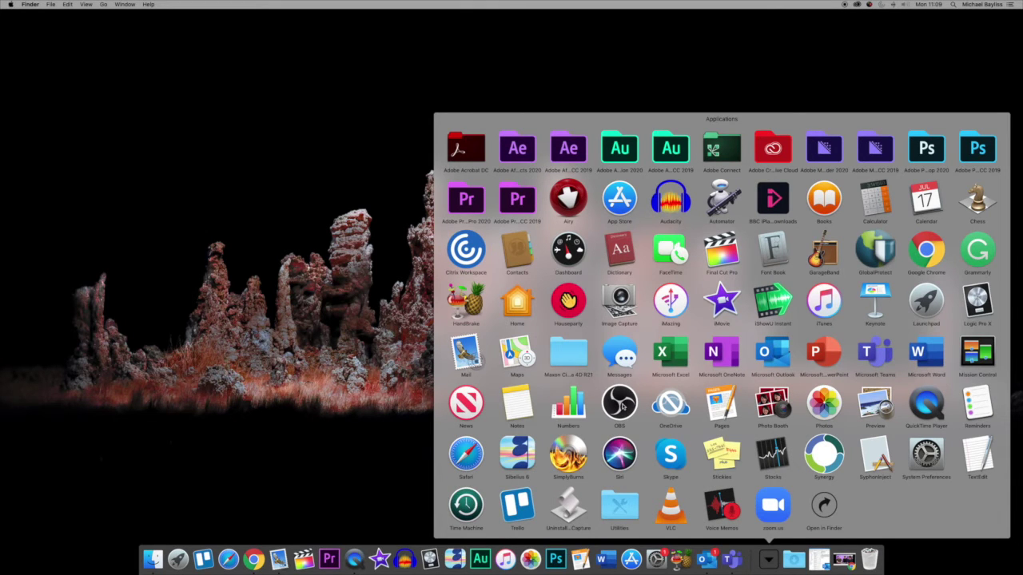
left_click(622, 406)
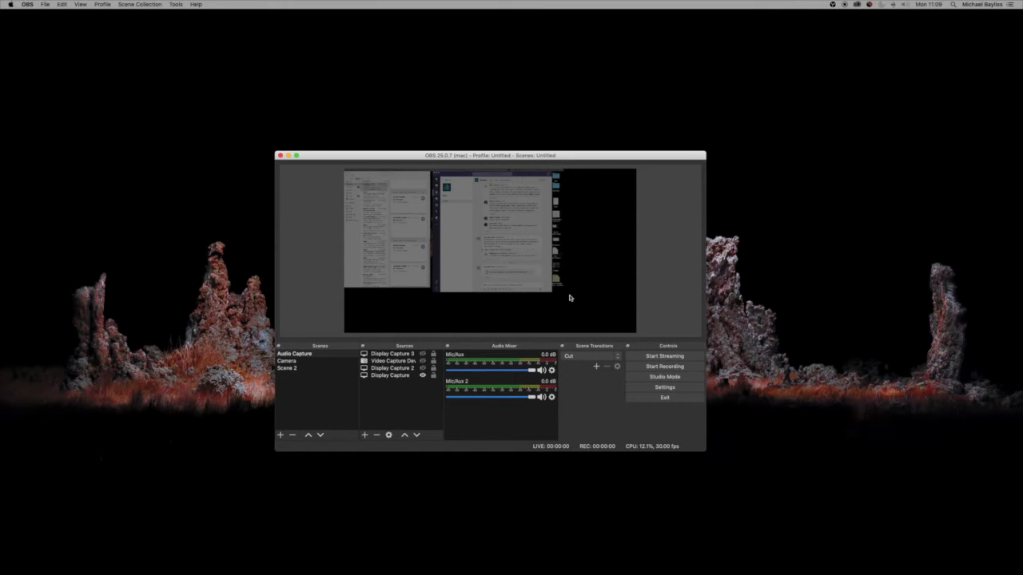
Create a new empty scene named 'Screen Capture' in the Scenes list.
left_click(292, 369)
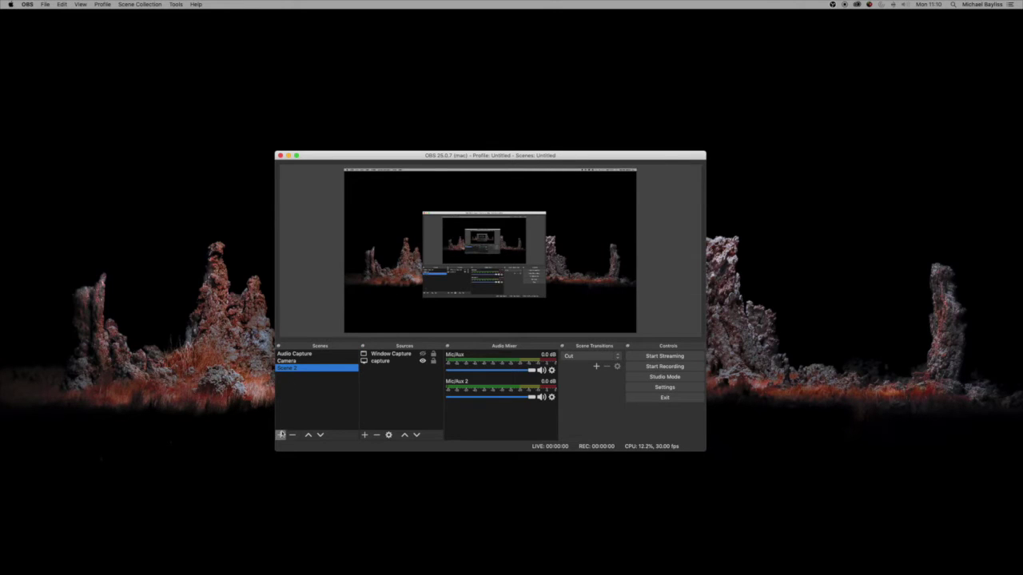
left_click(281, 436)
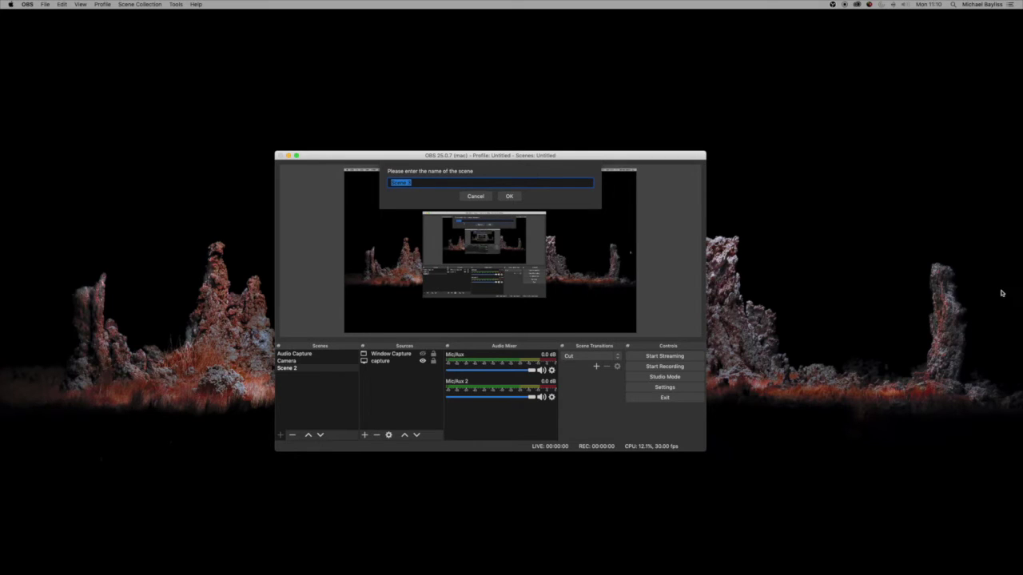
type("Screen Captur")
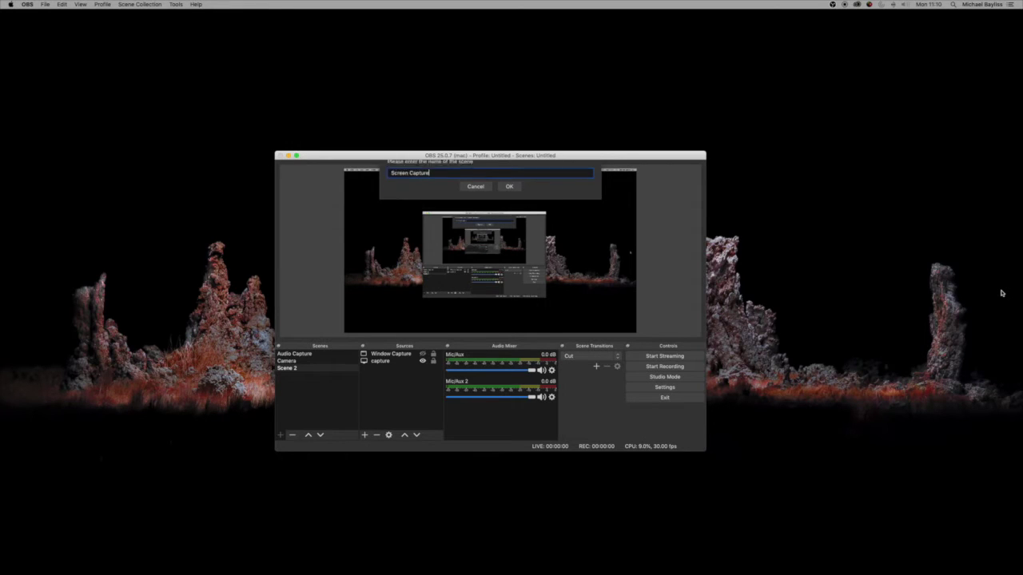
key("Return")
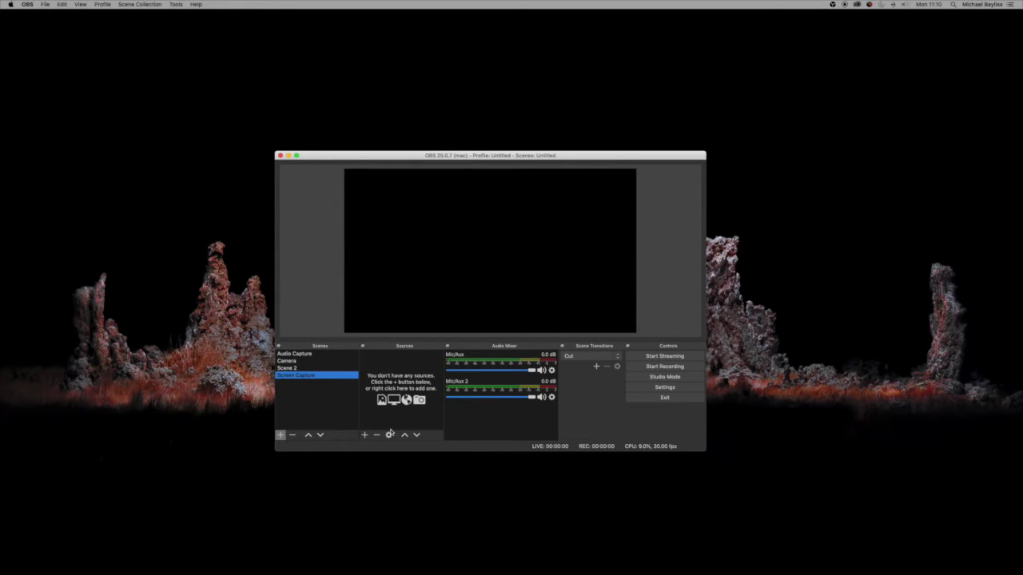
Add an Audio Input Capture named 'Built in Microphone' using the Scarlett 2i4 USB device.
left_click(365, 435)
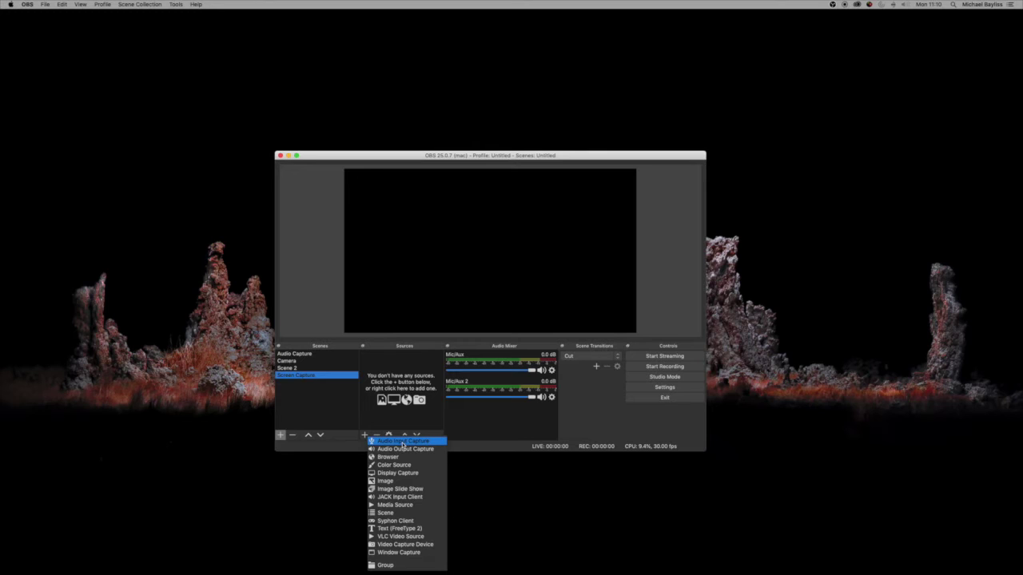
left_click(403, 442)
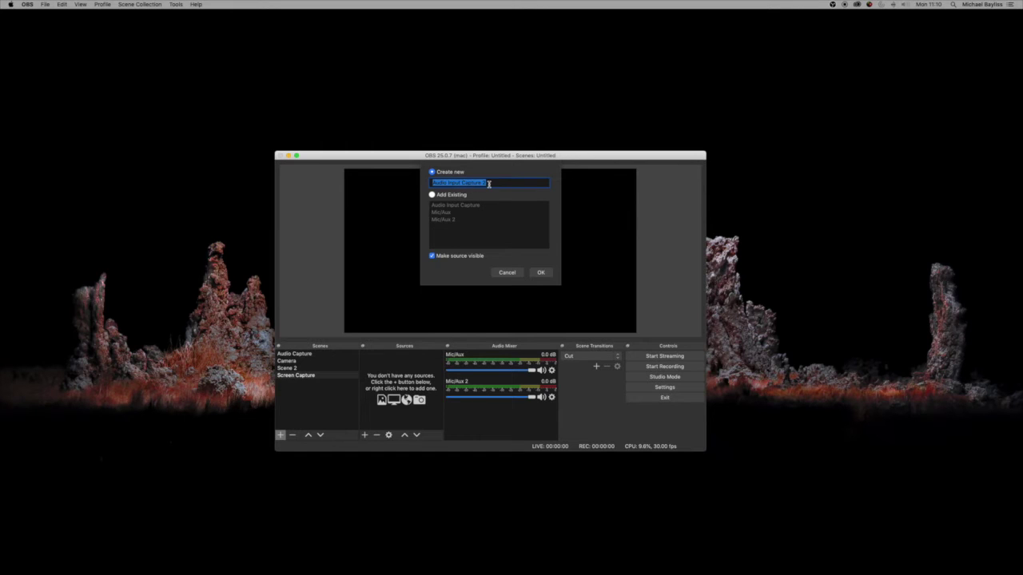
type("M")
type("B")
key("Return")
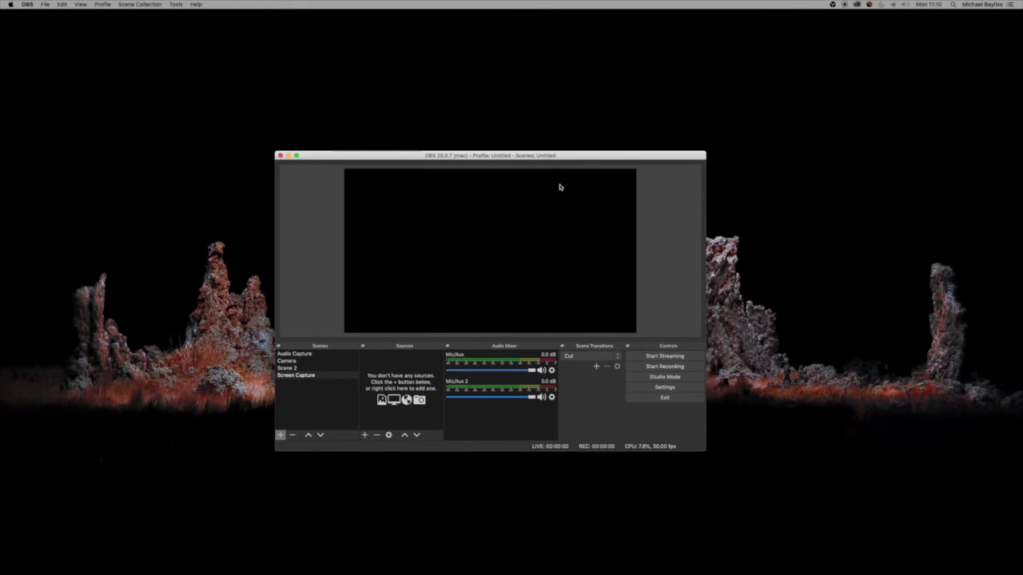
left_click(448, 190)
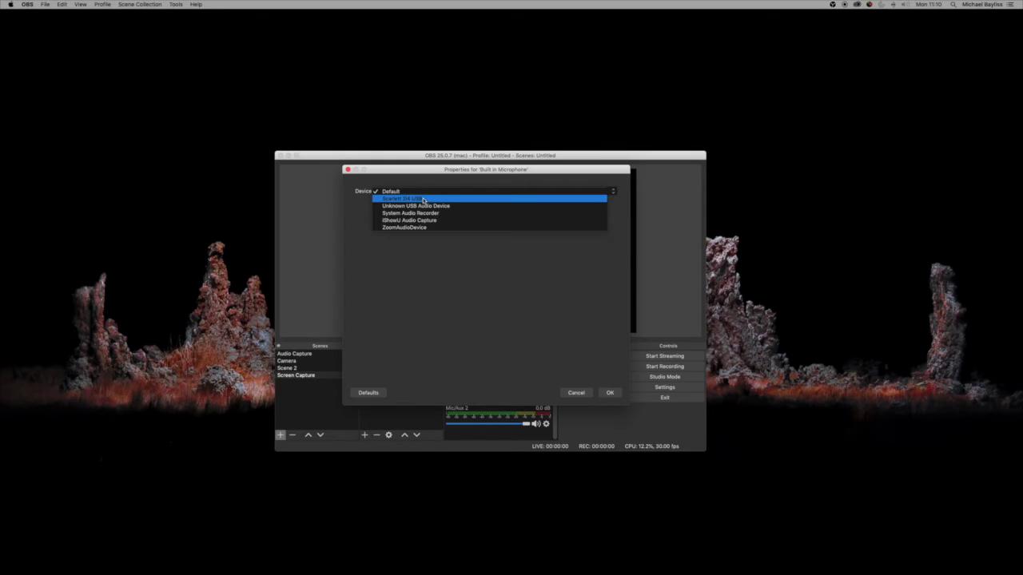
left_click(424, 200)
left_click(603, 390)
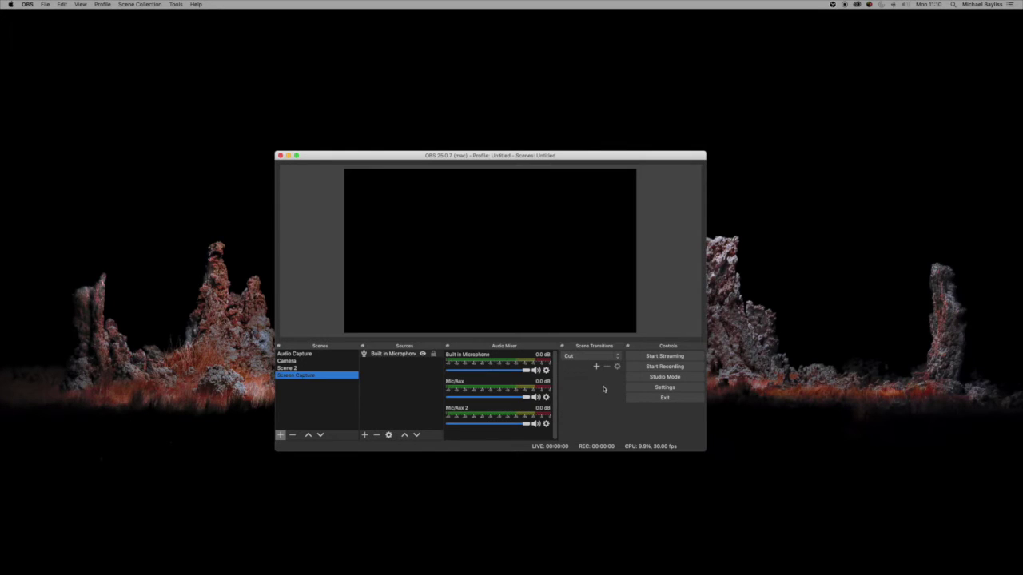
left_click(364, 434)
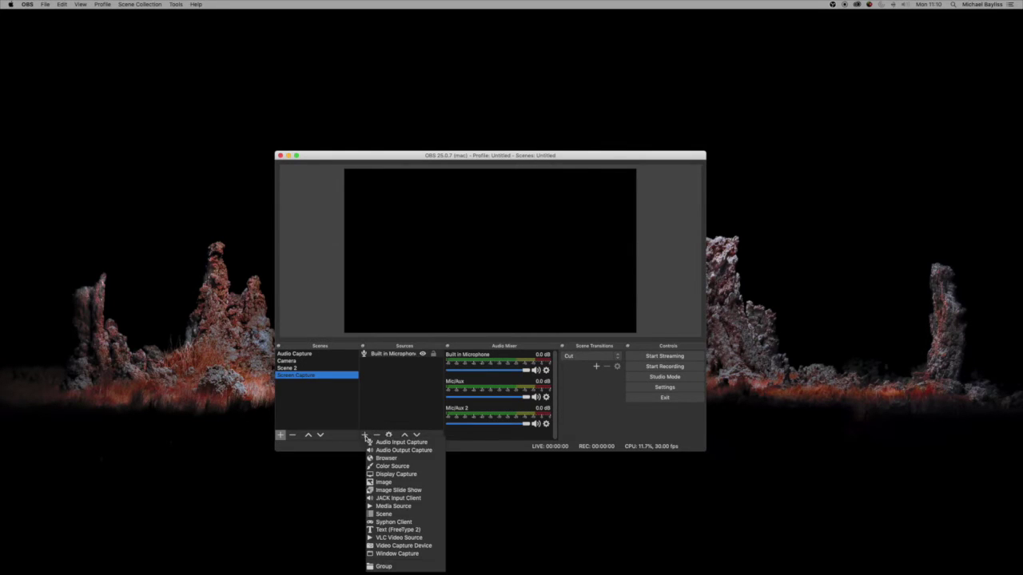
Add a 'Webcam' video capture using USB Camera and shrink it into the bottom-right corner.
left_click(407, 548)
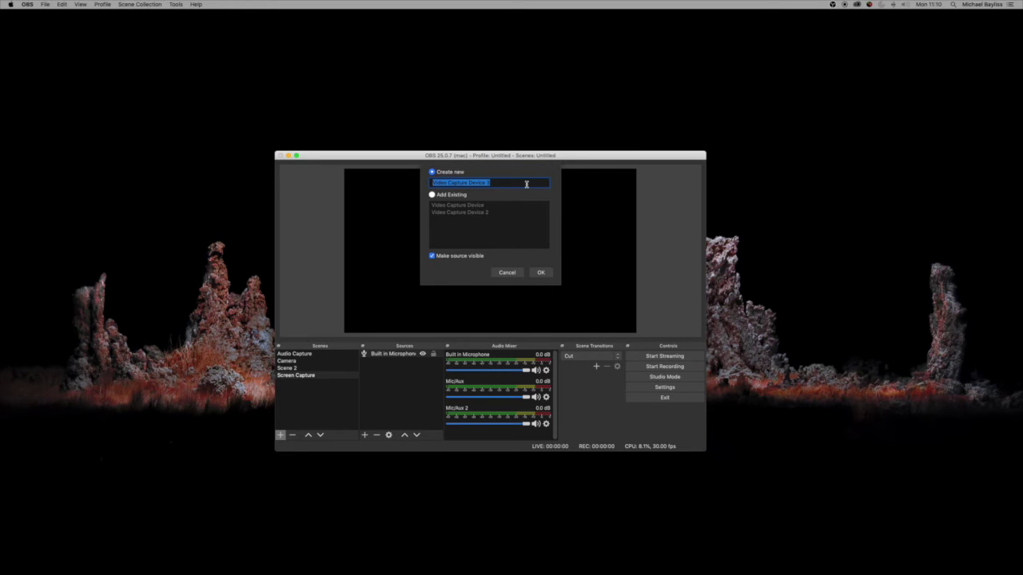
type("Webcam")
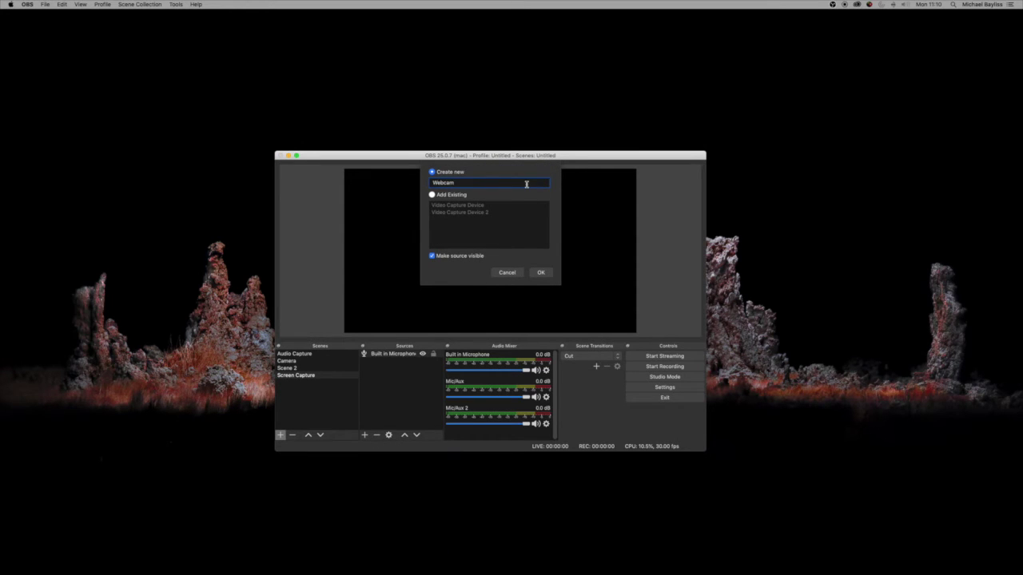
key("Return")
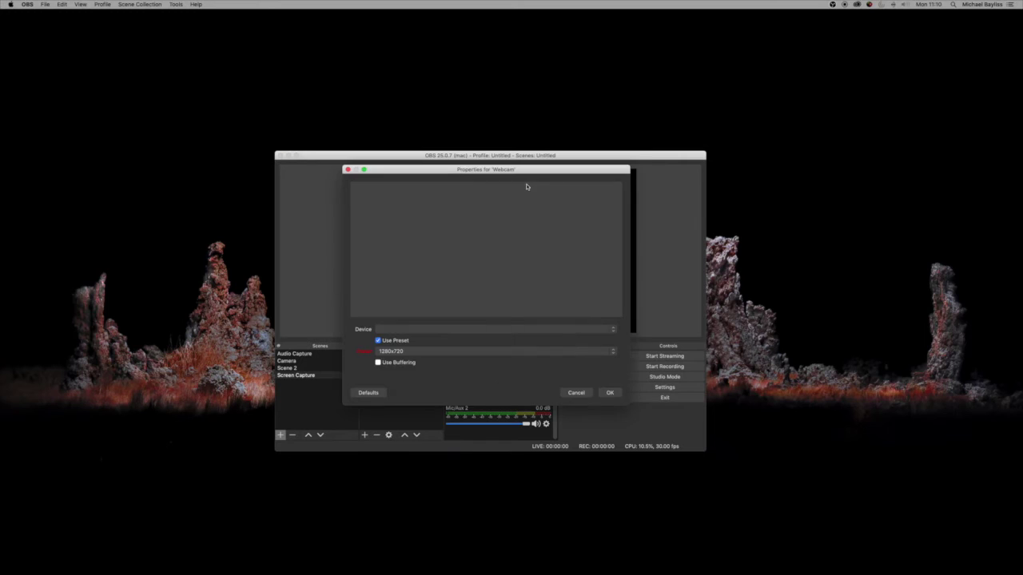
left_click(440, 329)
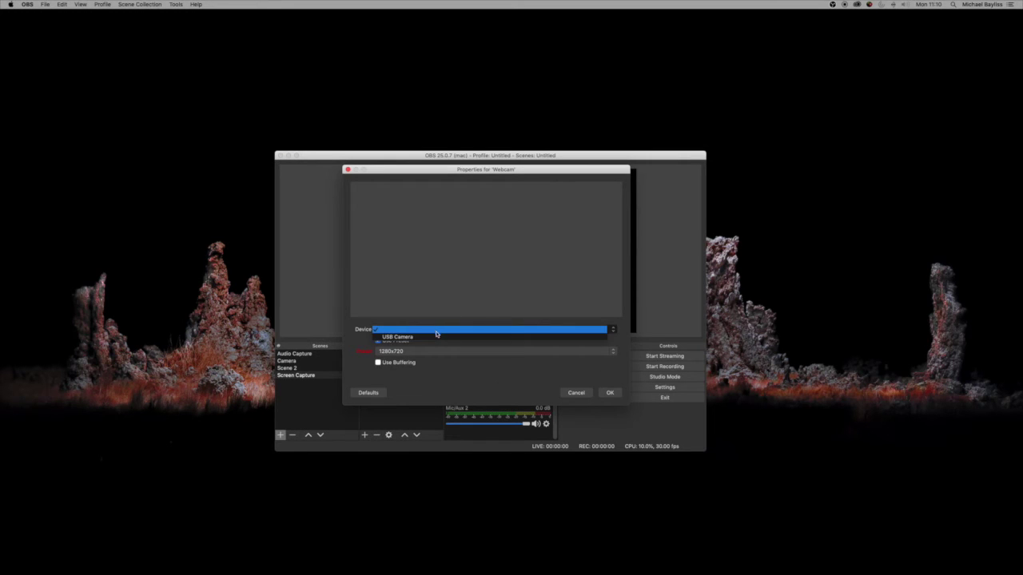
left_click(436, 334)
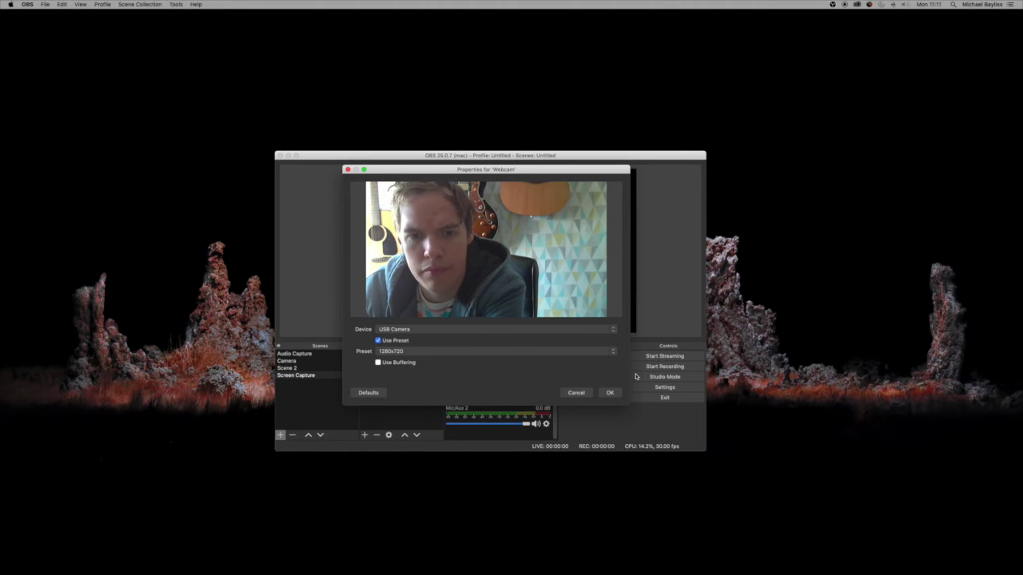
left_click(610, 393)
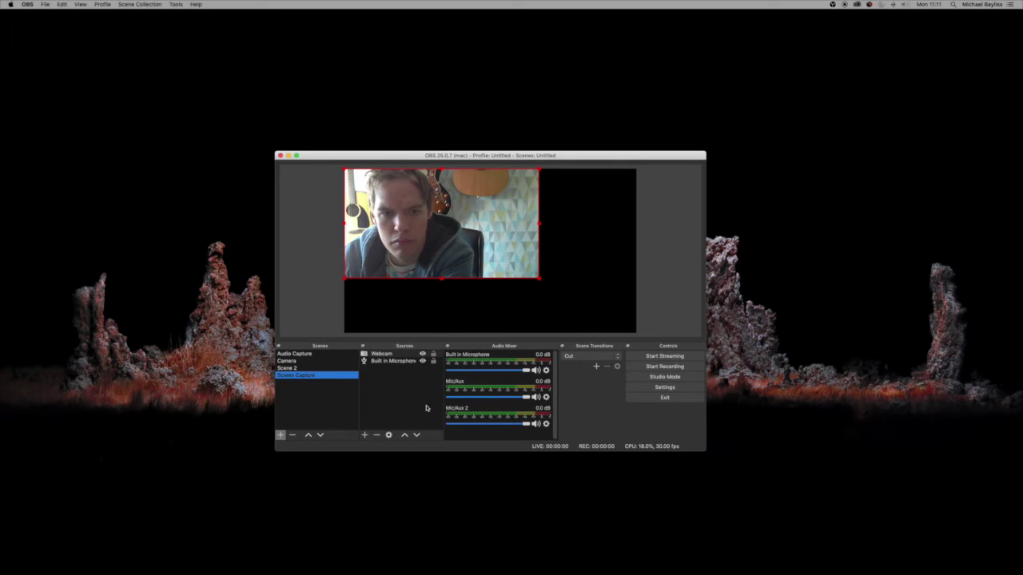
left_click_drag(539, 279, 594, 316)
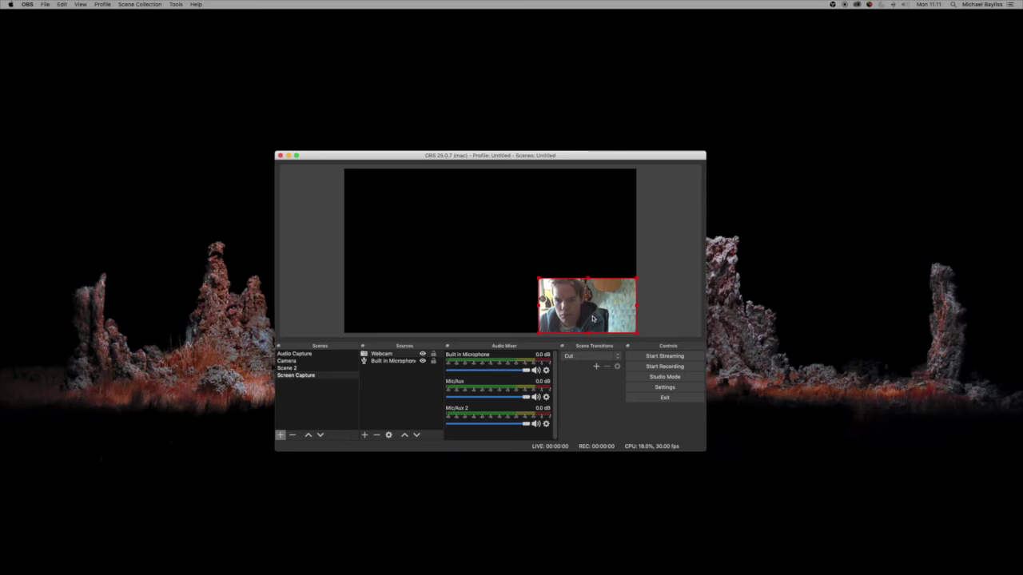
Add a Display Capture named 'Powerpoint' on display 1 and resize it on the canvas.
left_click(365, 436)
left_click(410, 338)
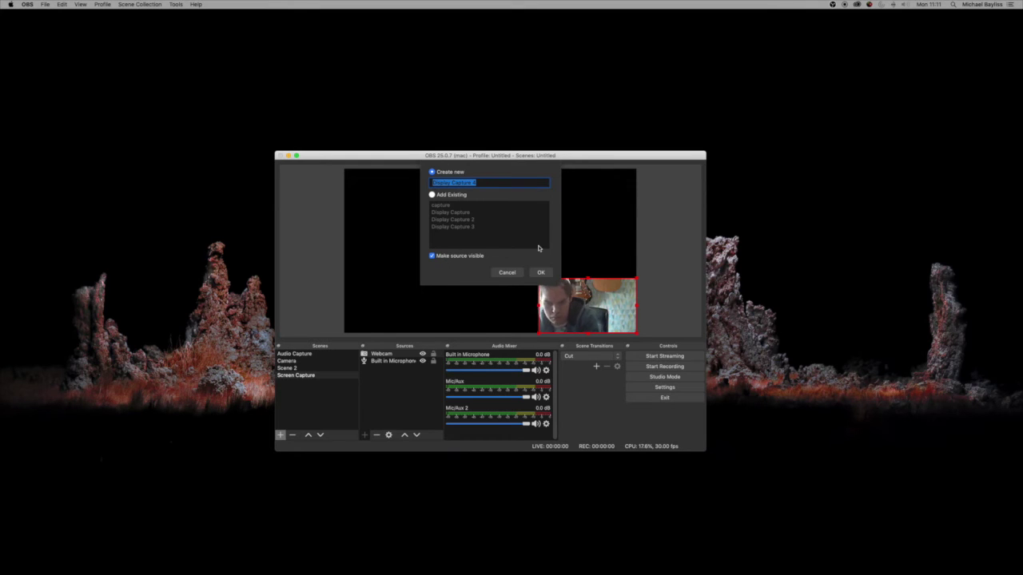
type("Oowe")
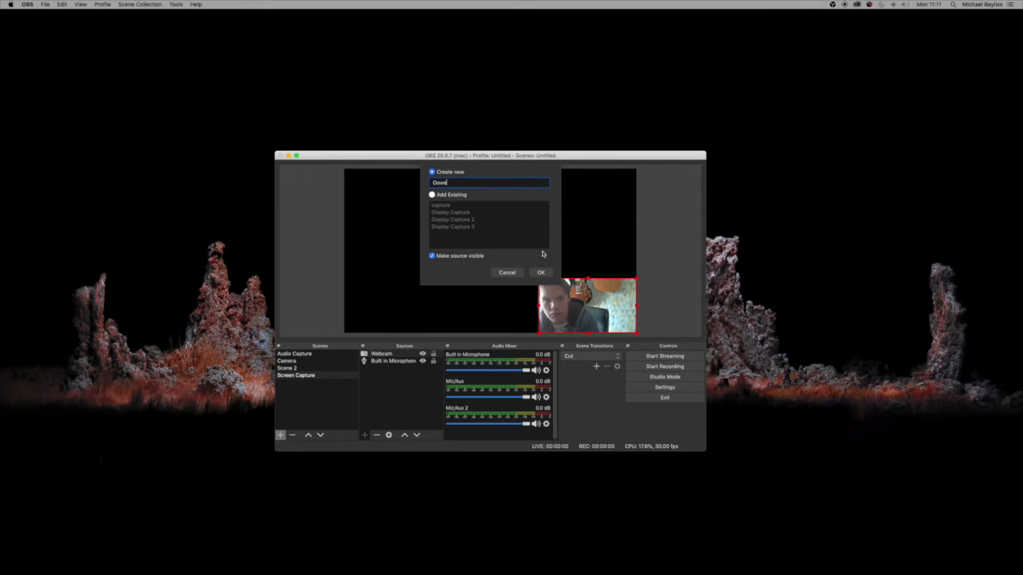
key("BackSpace")
key("BackSpace")
key("BackSpace")
key("BackSpace")
type("Powe")
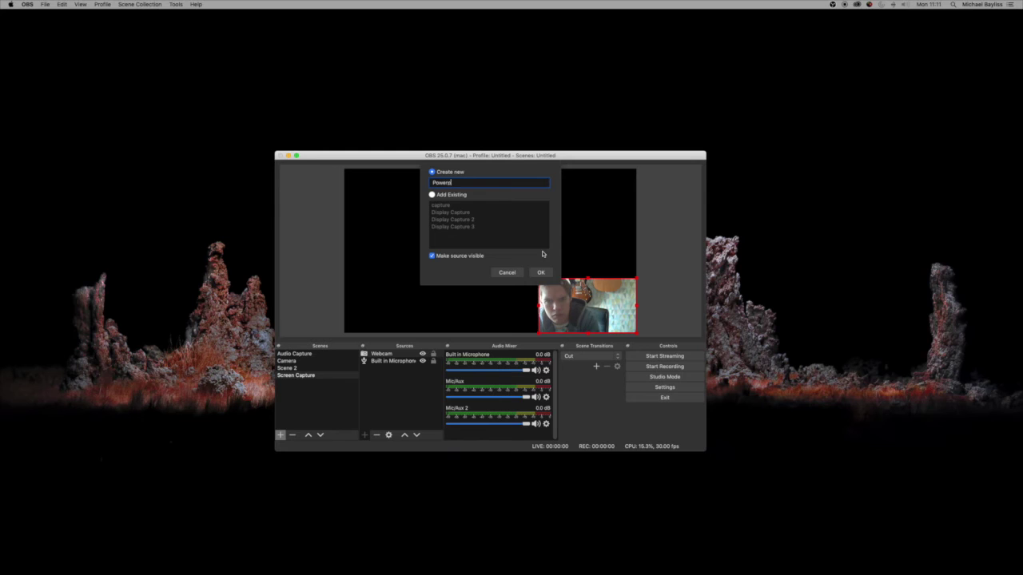
type("rpoint")
key("Return")
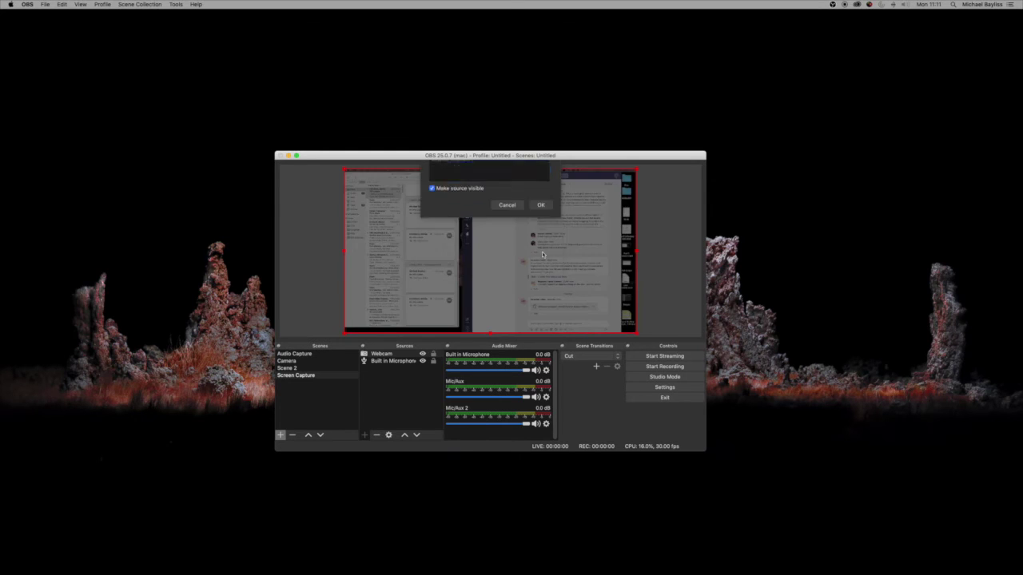
left_click(563, 329)
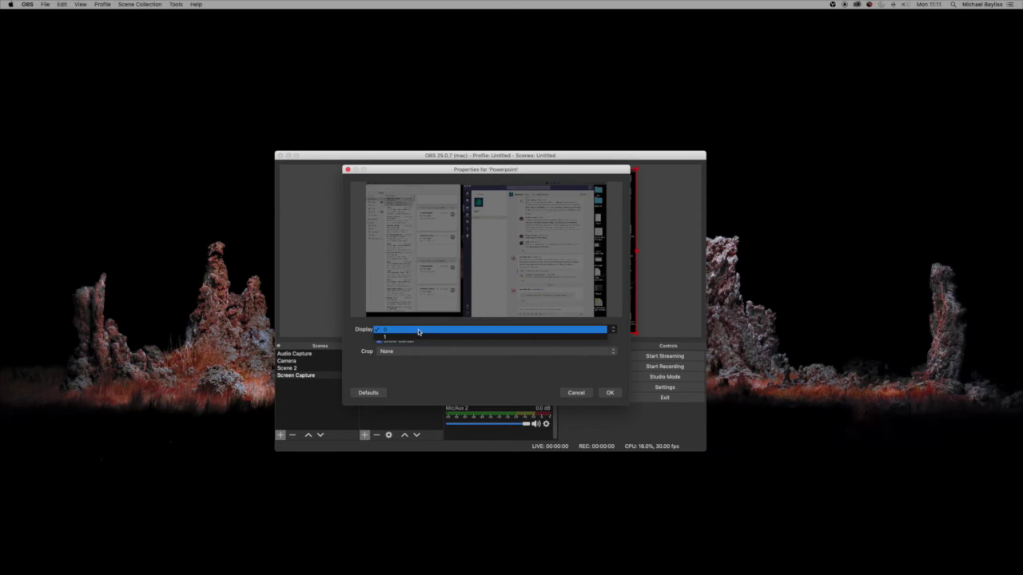
left_click(563, 340)
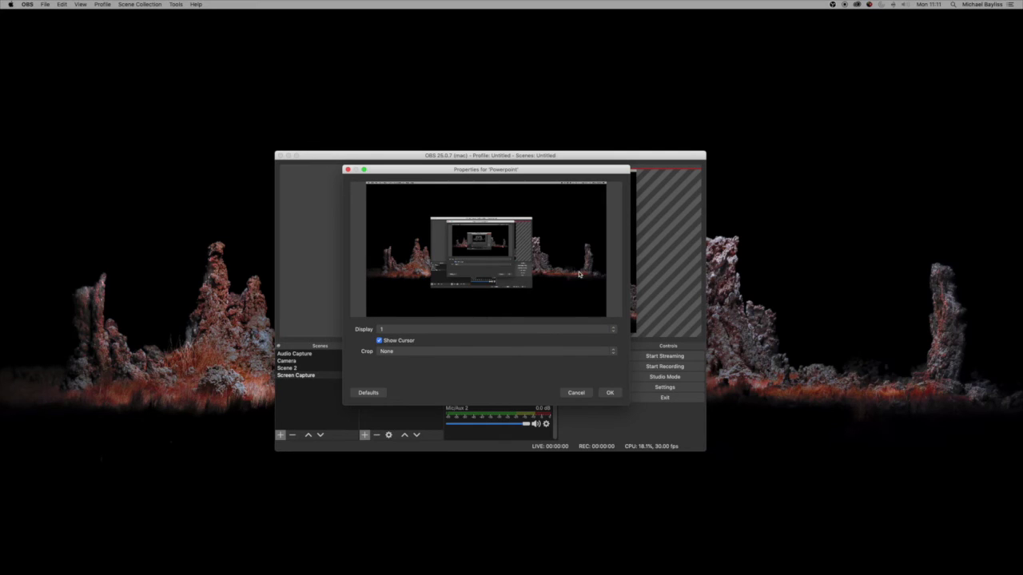
left_click(609, 392)
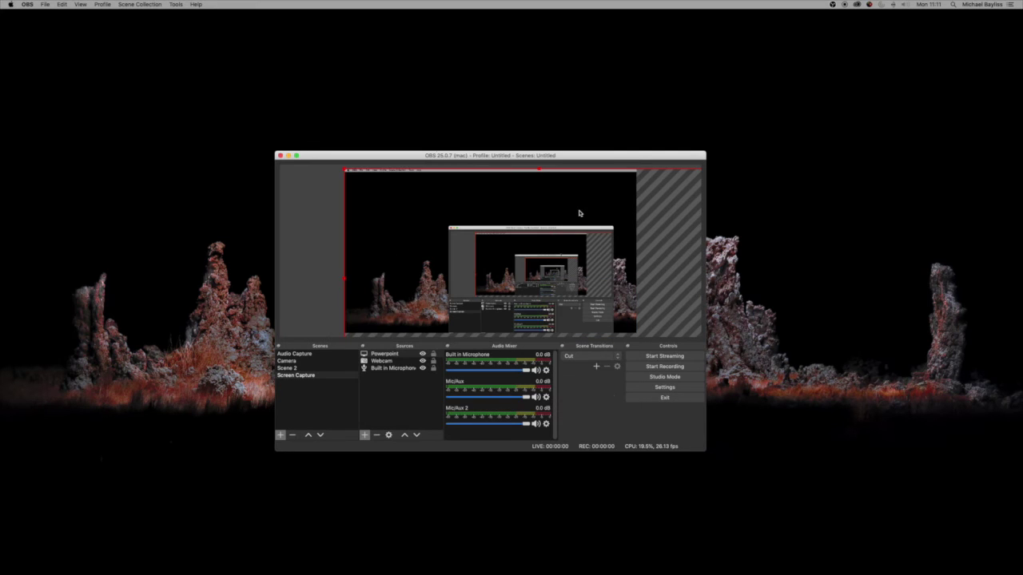
left_click_drag(348, 173, 382, 190)
Stretch Powerpoint to fill the canvas, layer Webcam above it, and shrink the webcam further.
left_click(599, 318)
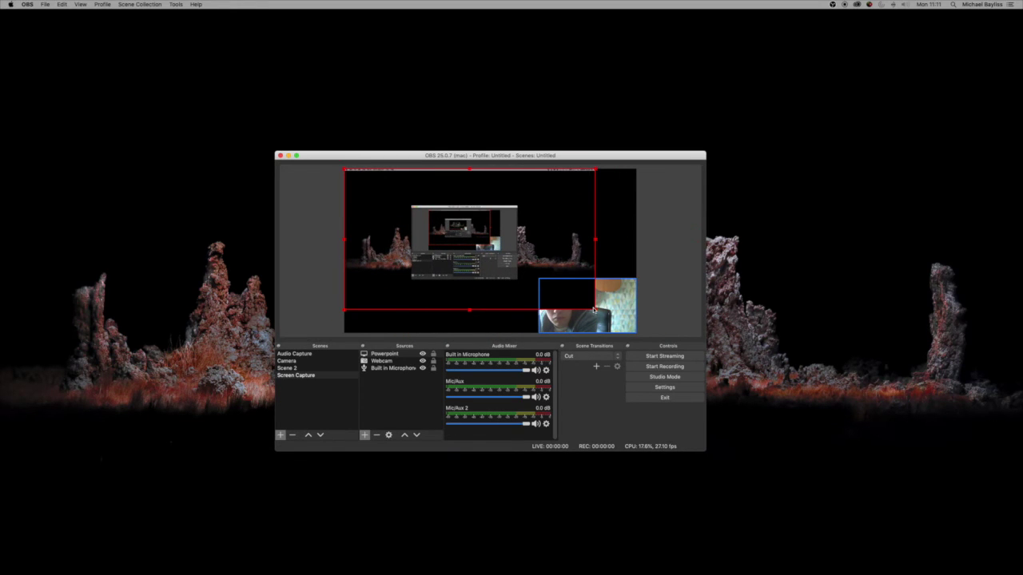
left_click_drag(595, 310, 637, 333)
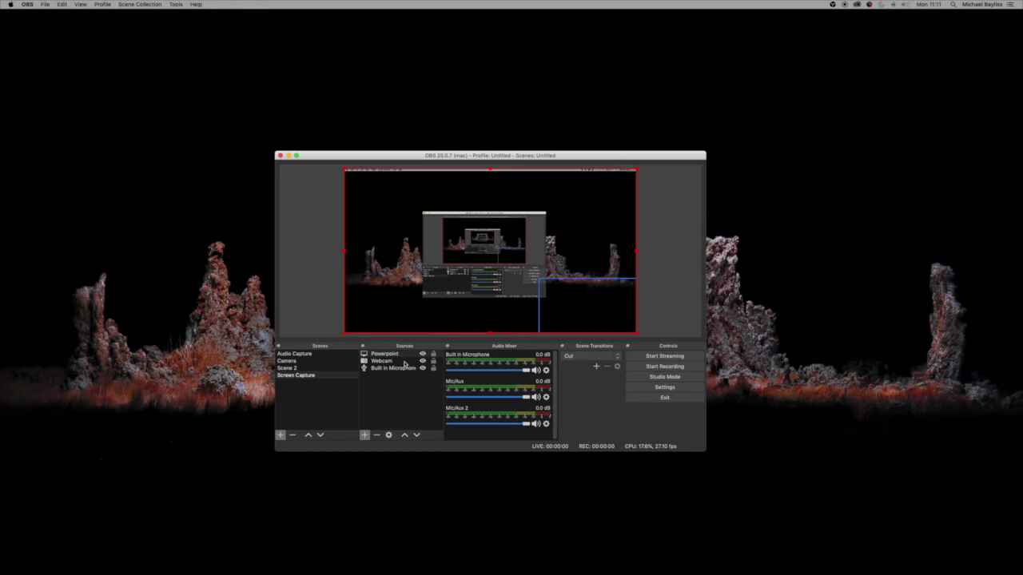
mouse_move(391, 364)
left_mouse_down()
mouse_move(390, 353)
mouse_move(390, 365)
left_mouse_up()
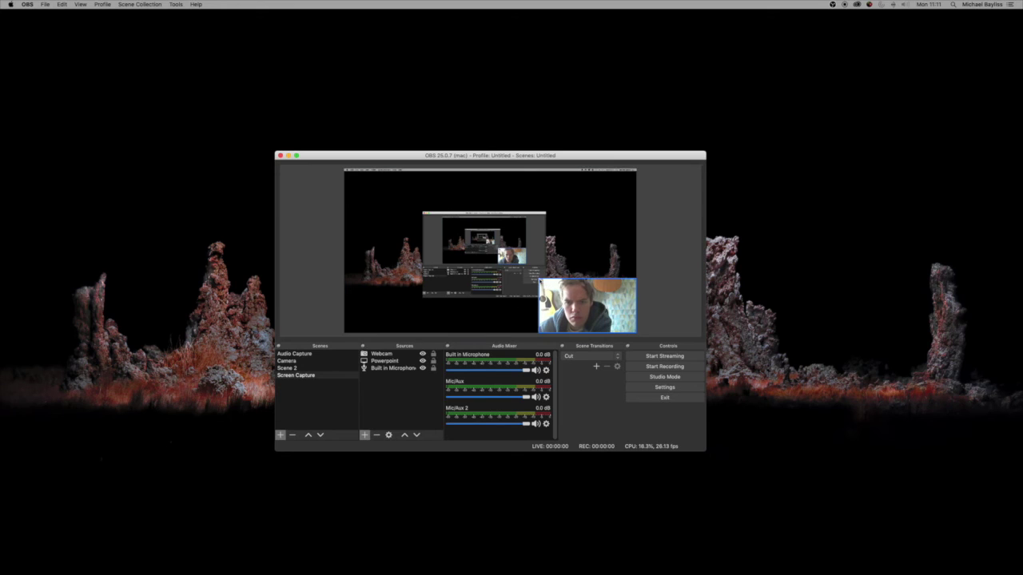
left_click(564, 292)
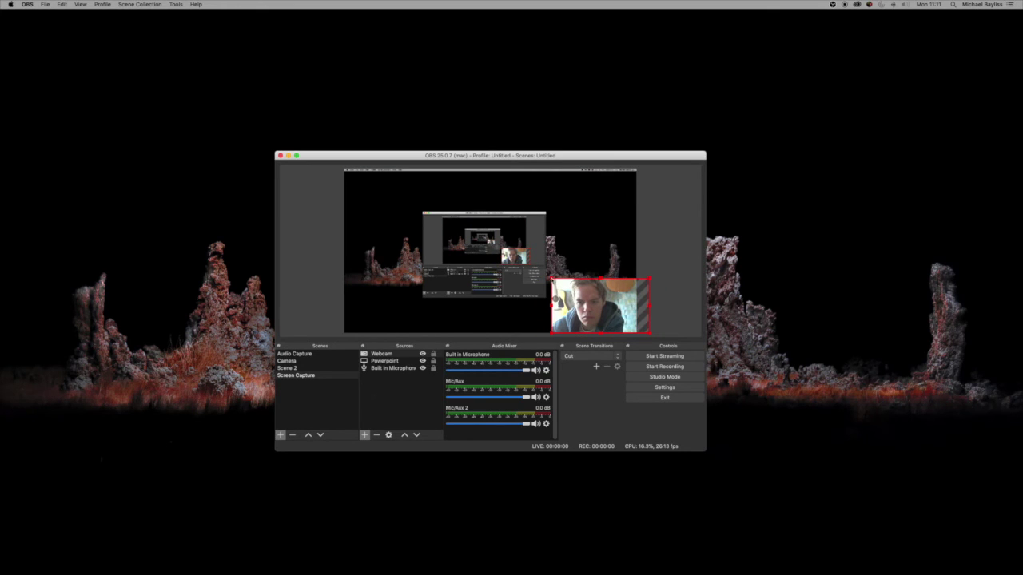
left_click_drag(538, 279, 558, 289)
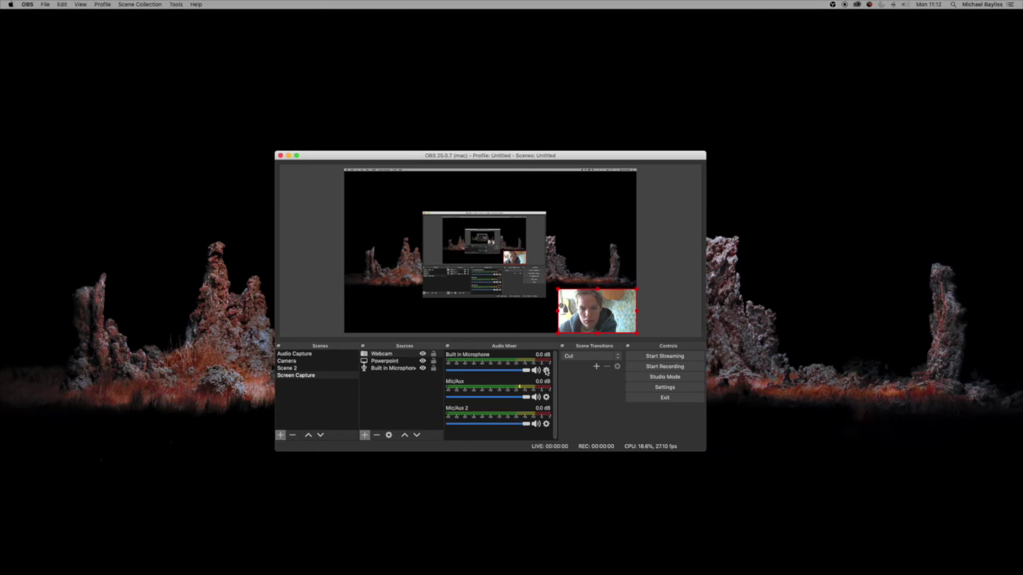
Switch the Built in Microphone source to a different audio input device in its properties.
left_click(546, 371)
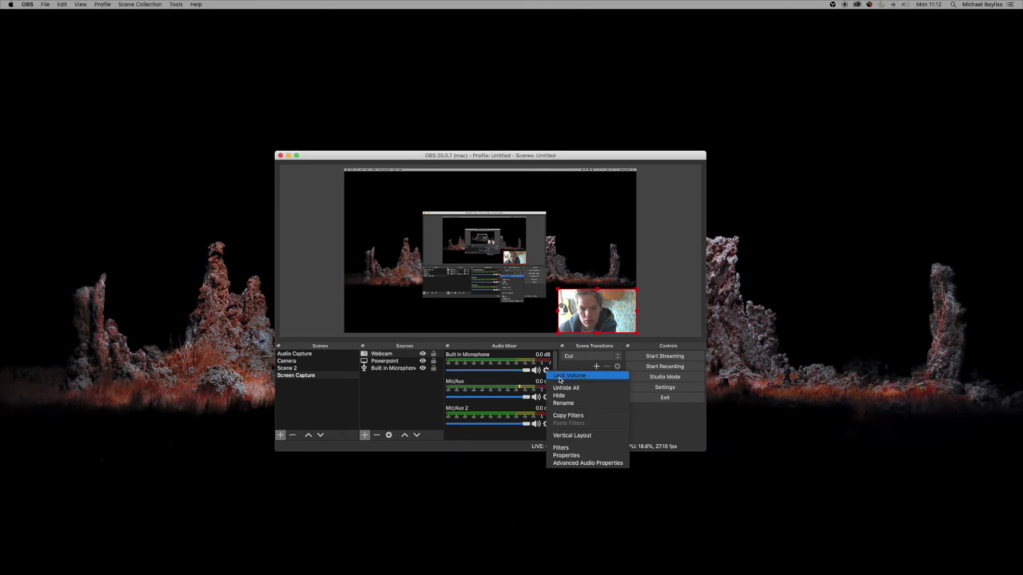
left_click(569, 454)
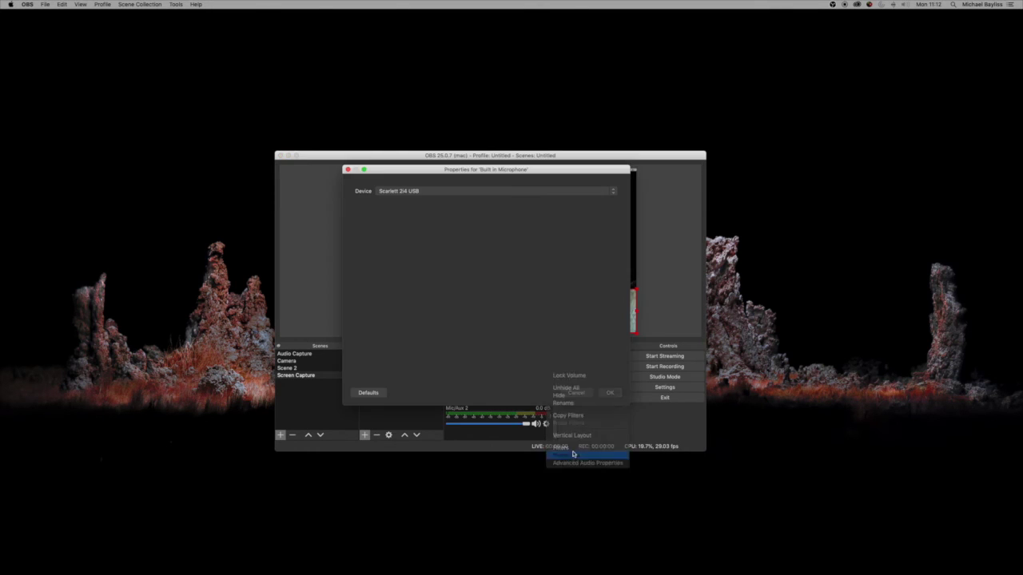
left_click(414, 195)
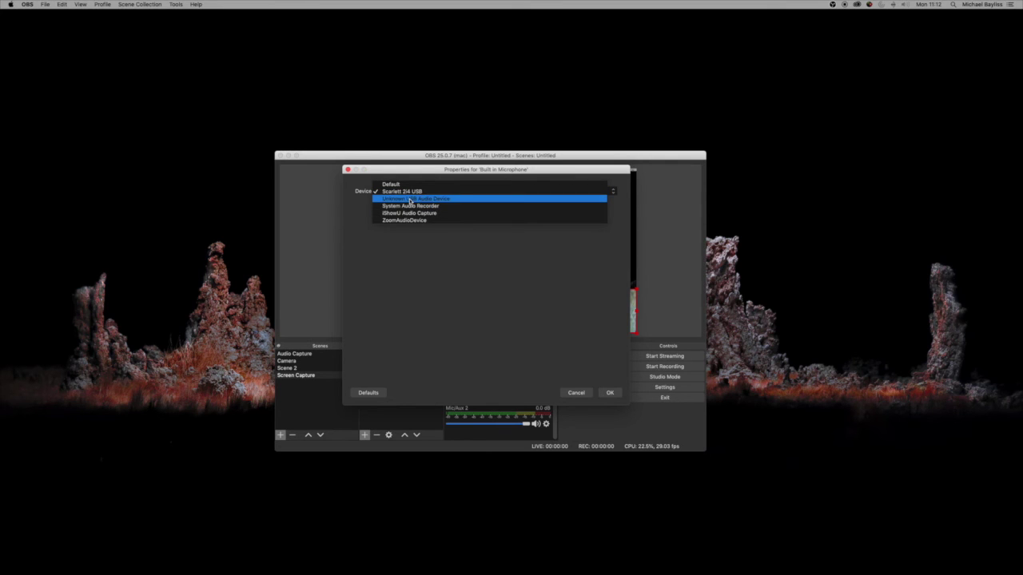
left_click(411, 206)
left_click(611, 393)
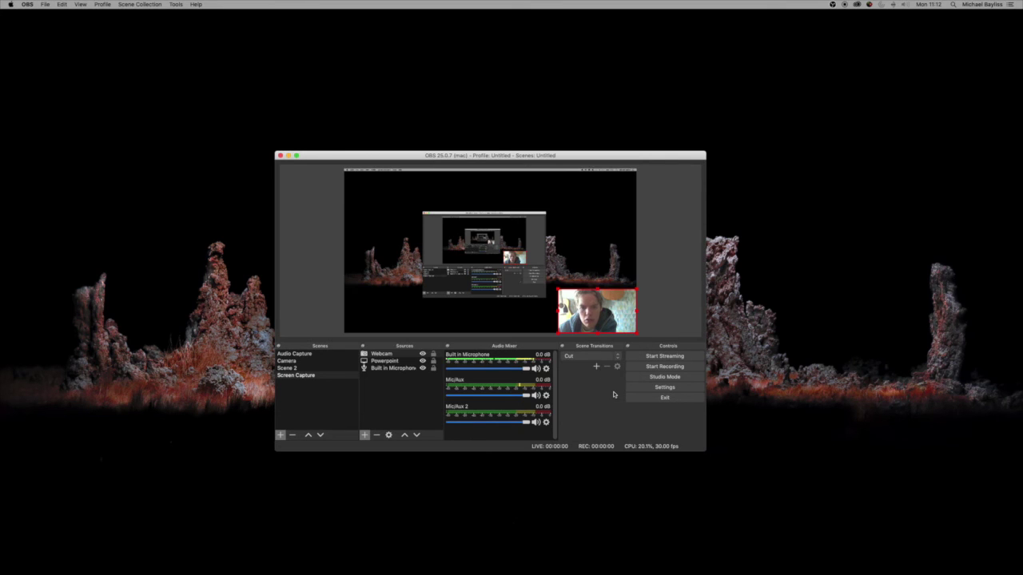